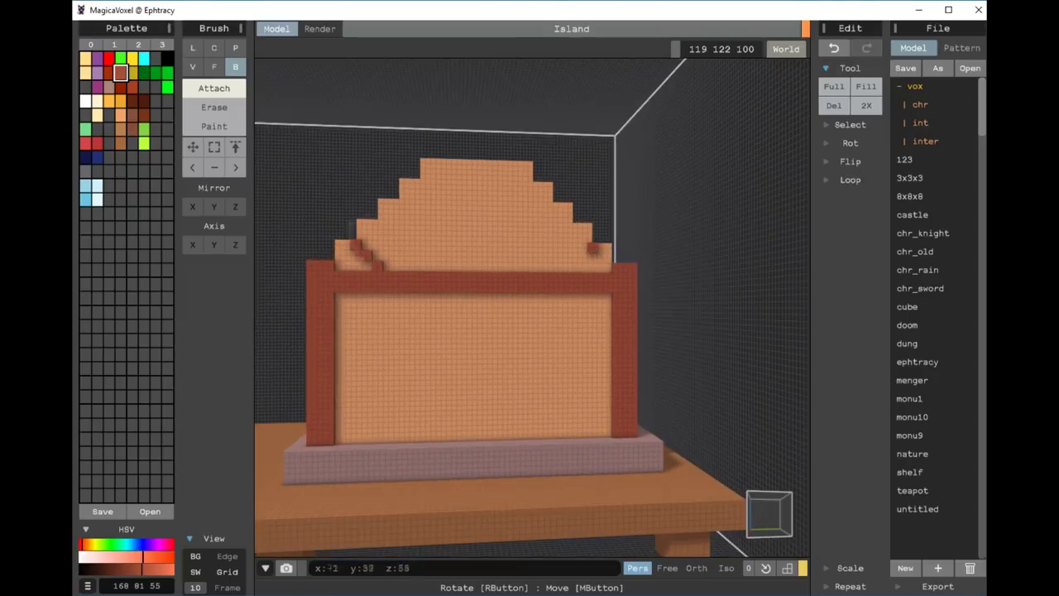
# - Zoom in on the dark red frame at the front of the stepped-roof block
pyautogui.scroll(5, 571, 275)
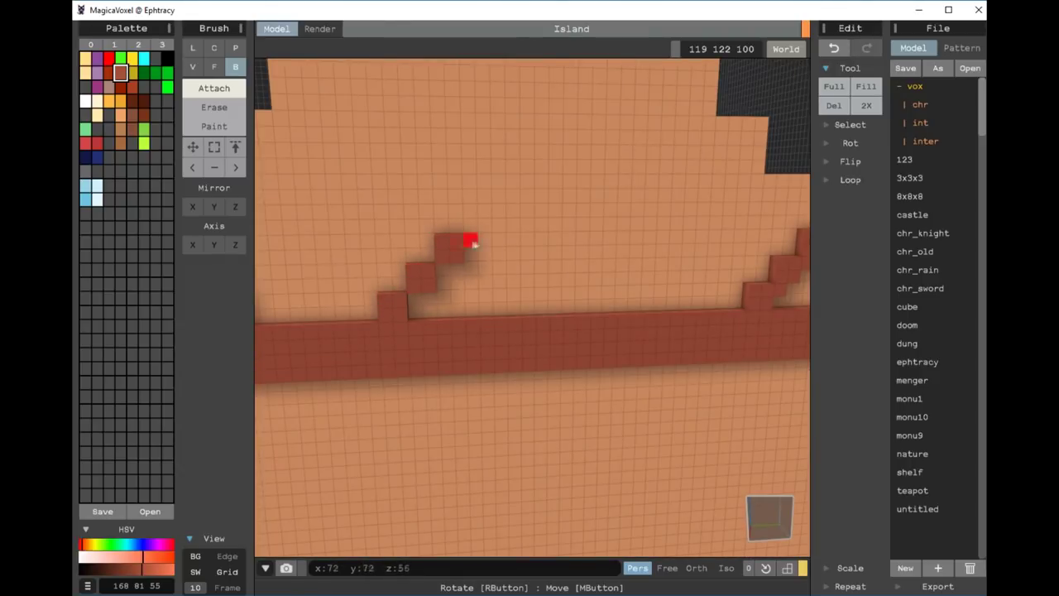
# - Carve a wide doorway opening into the front wall, undoing the last carving stroke
pyautogui.scroll(-5, 519, 273)
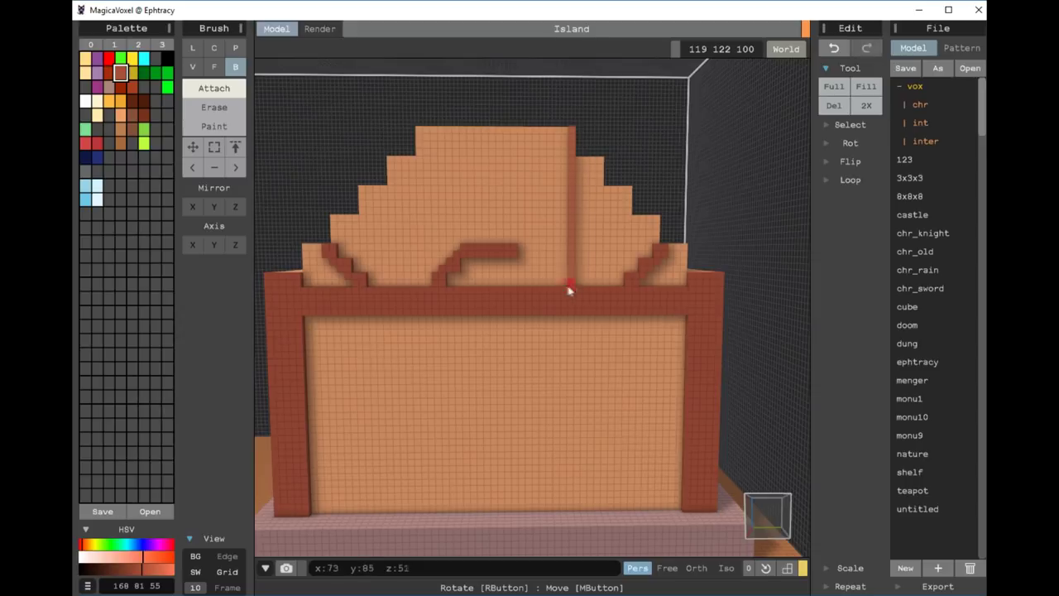
pyautogui.scroll(-3, 522, 271)
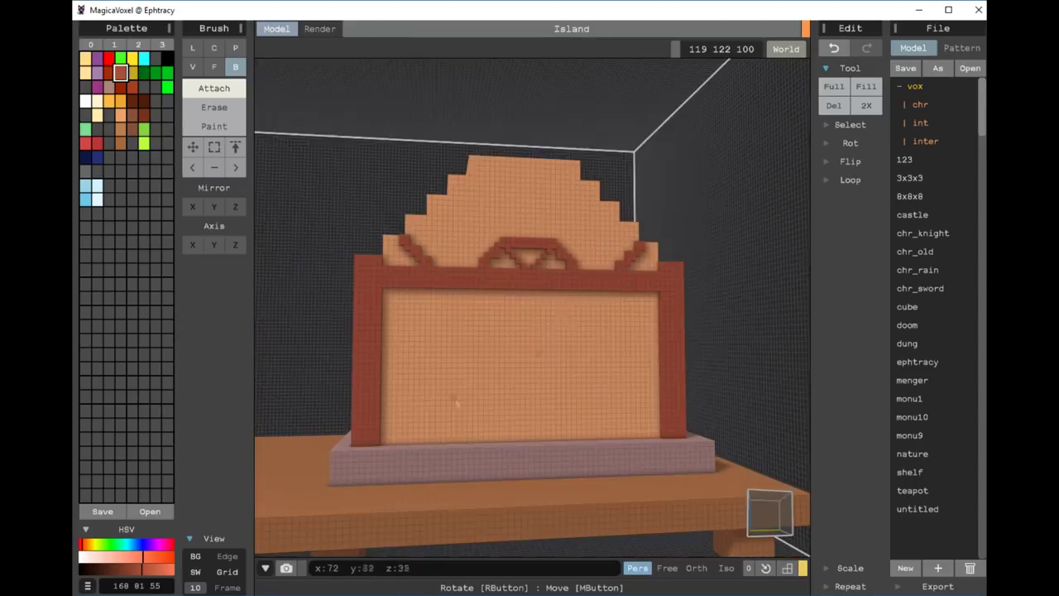
pyautogui.scroll(5, 522, 270)
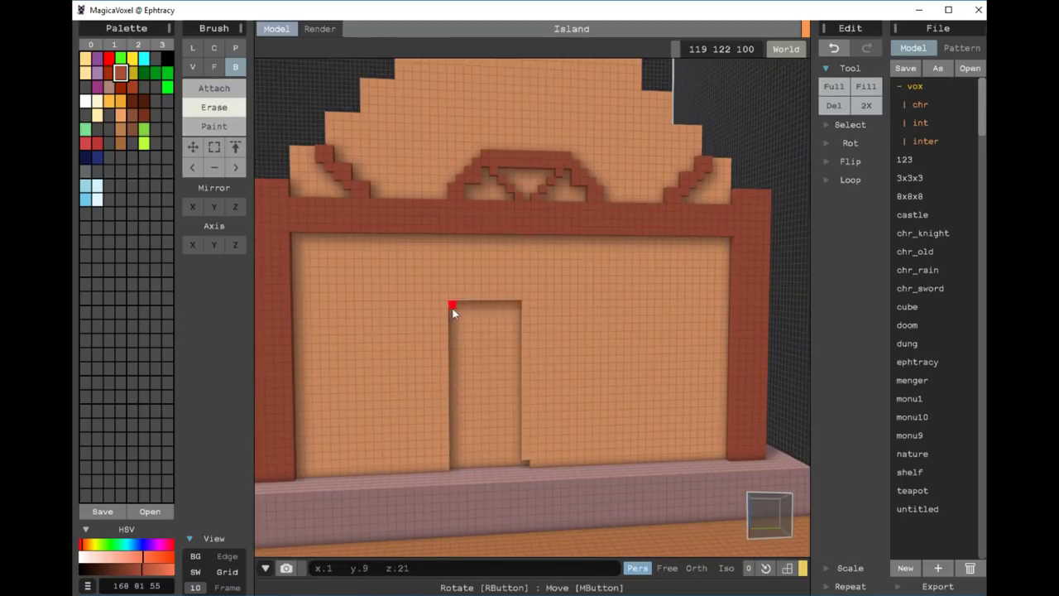
pyautogui.moveTo(527, 457); pyautogui.dragTo(532, 299)
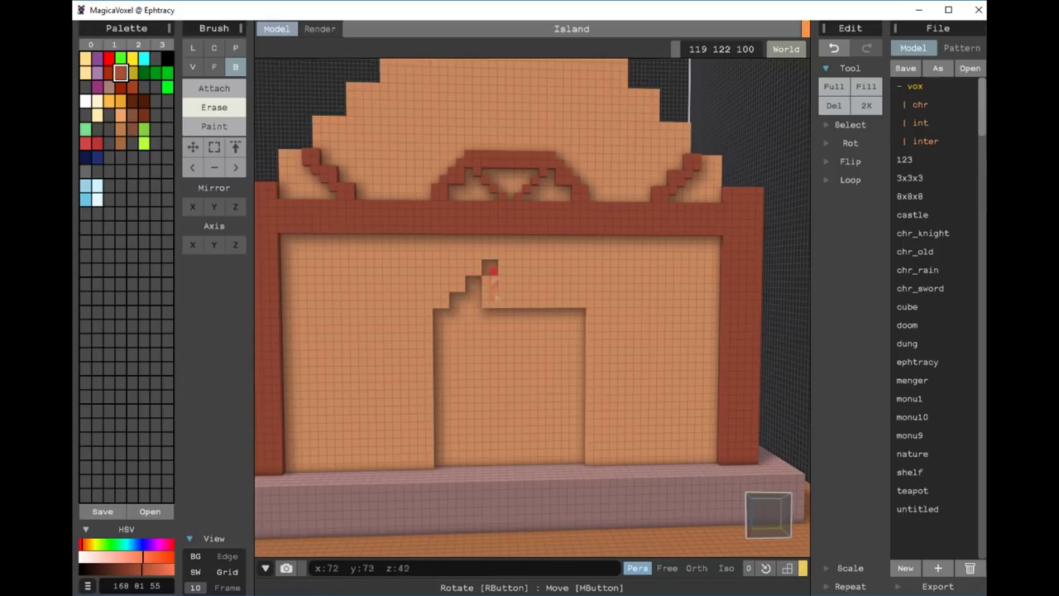
pyautogui.moveTo(422, 401); pyautogui.dragTo(411, 392, button='right')
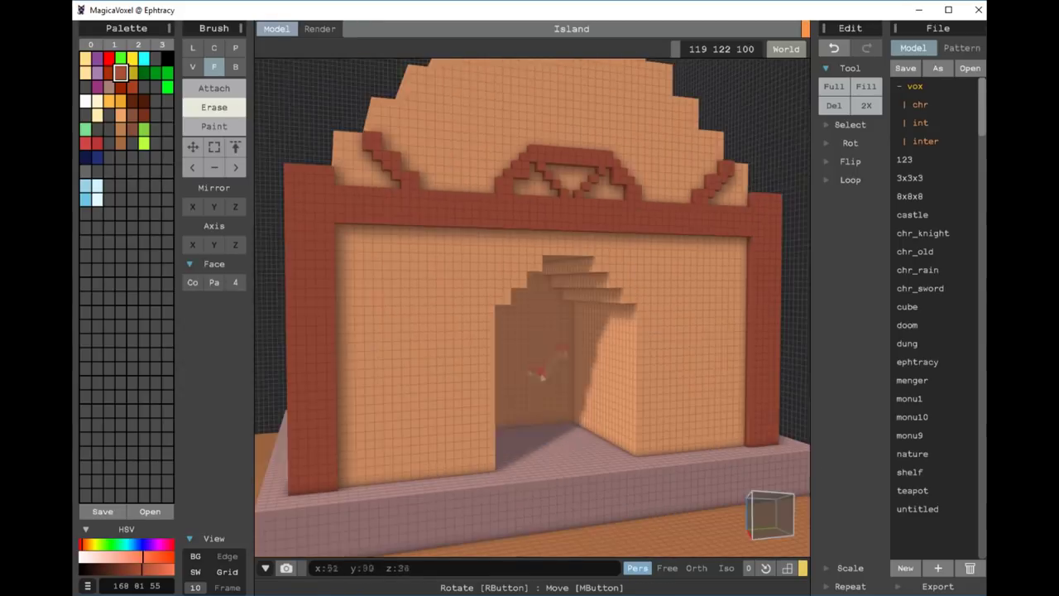
pyautogui.hotkey('ctrl', 'z')
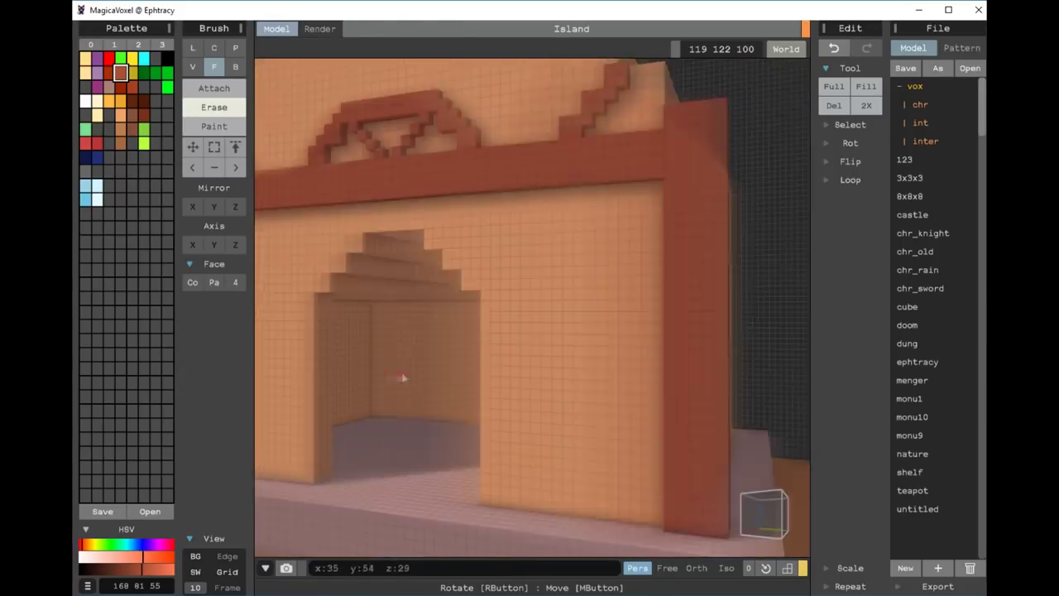
# - Inspect the doorway from a closer right-side angle and switch to the Face brush
pyautogui.moveTo(402, 378); pyautogui.dragTo(358, 275, button='right')
pyautogui.moveTo(486, 287)
pyautogui.mouseDown(button='right')
pyautogui.moveTo(466, 322)
pyautogui.moveTo(406, 287)
pyautogui.moveTo(389, 315)
pyautogui.mouseUp(button='right')
pyautogui.press('f')
pyautogui.scroll(-3, 389, 315)
pyautogui.scroll(3, 378, 332)
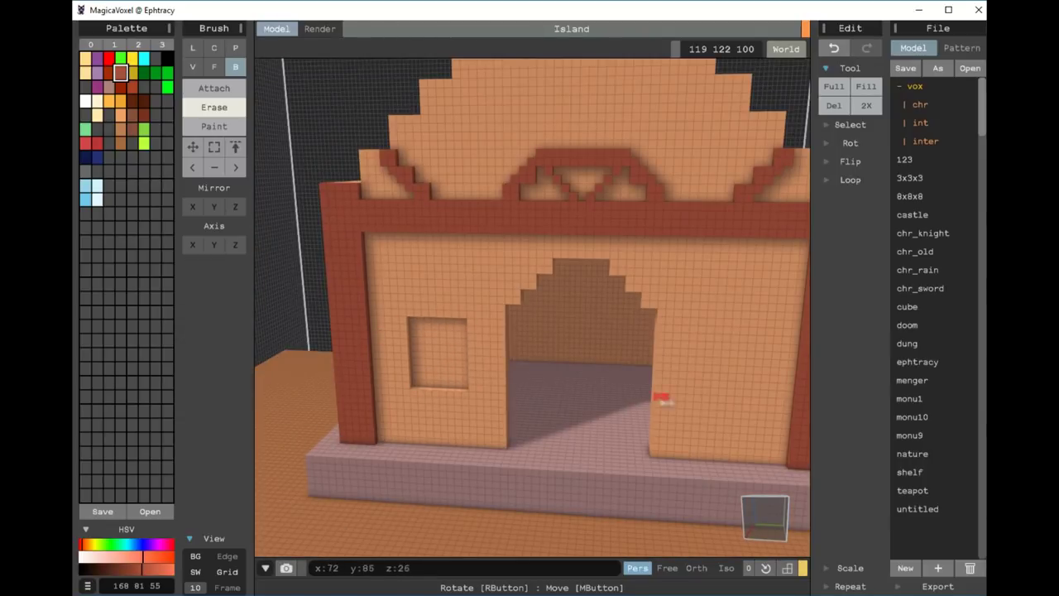
# - Undo the last edit around the doorway and return to the Box brush
pyautogui.moveTo(724, 345); pyautogui.dragTo(628, 352, button='right')
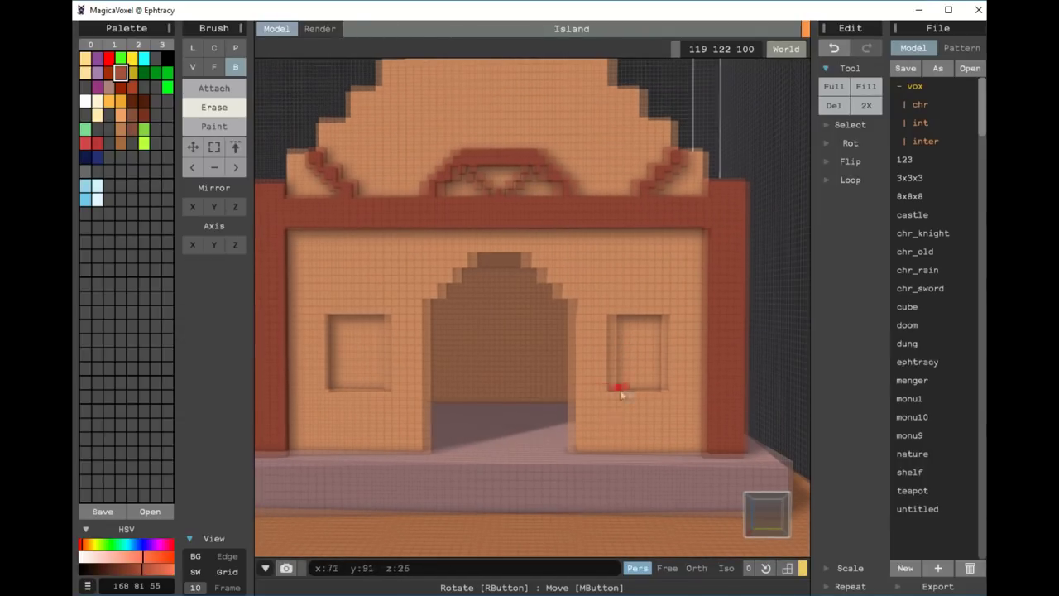
pyautogui.hotkey('ctrl', 'z')
pyautogui.moveTo(655, 419)
pyautogui.mouseDown(button='right')
pyautogui.moveTo(404, 344)
pyautogui.moveTo(515, 338)
pyautogui.moveTo(721, 351)
pyautogui.moveTo(675, 358)
pyautogui.mouseUp(button='right')
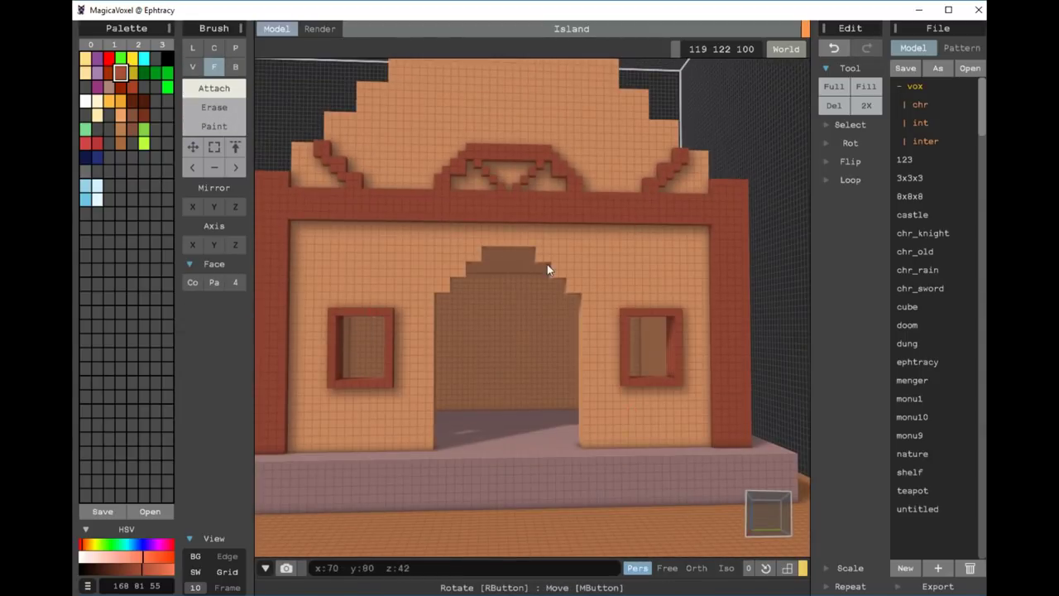
pyautogui.moveTo(547, 269); pyautogui.dragTo(372, 458, button='right')
pyautogui.press('b')
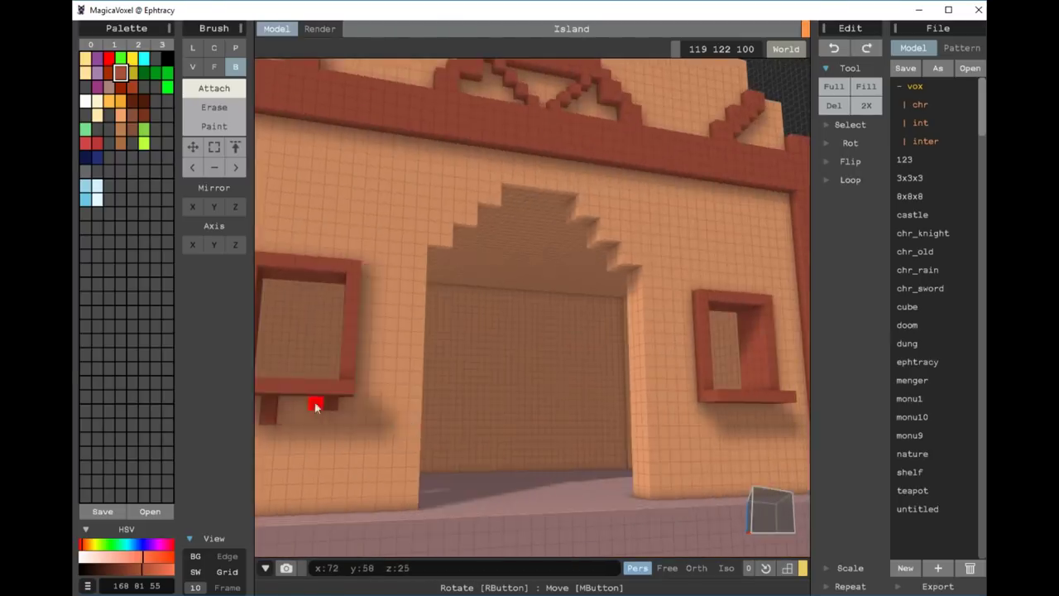
# - Lay light-blue canopy voxels above the doorway arch with the Face brush
pyautogui.moveTo(315, 402)
pyautogui.mouseDown(button='right')
pyautogui.moveTo(426, 418)
pyautogui.moveTo(550, 307)
pyautogui.moveTo(438, 364)
pyautogui.moveTo(654, 296)
pyautogui.mouseUp(button='right')
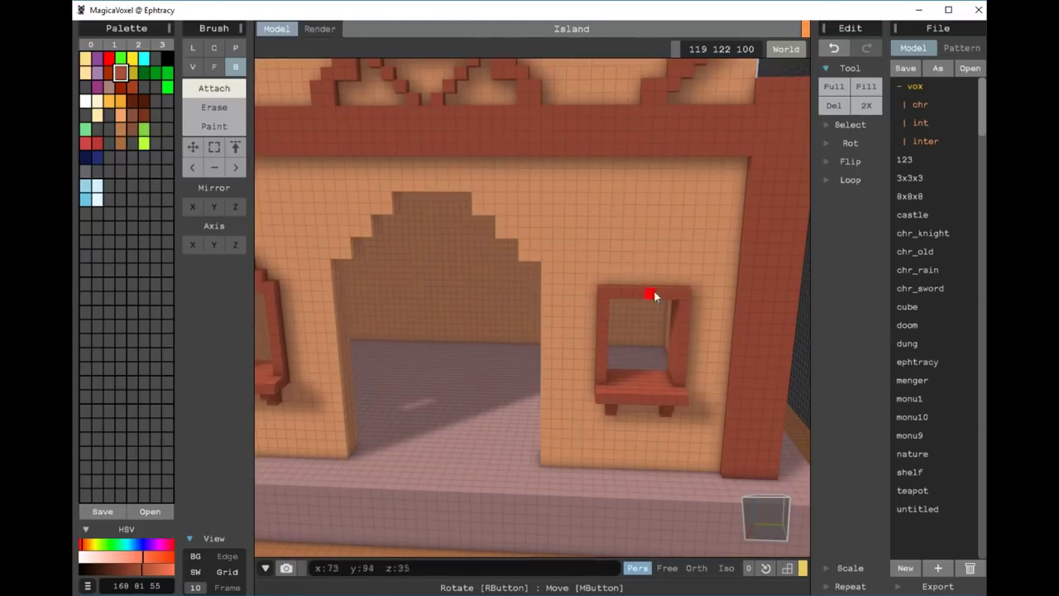
pyautogui.moveTo(553, 443); pyautogui.dragTo(450, 120, button='right')
pyautogui.press('f')
pyautogui.moveTo(524, 164)
pyautogui.mouseDown(button='right')
pyautogui.moveTo(420, 95)
pyautogui.moveTo(416, 130)
pyautogui.moveTo(464, 317)
pyautogui.mouseUp(button='right')
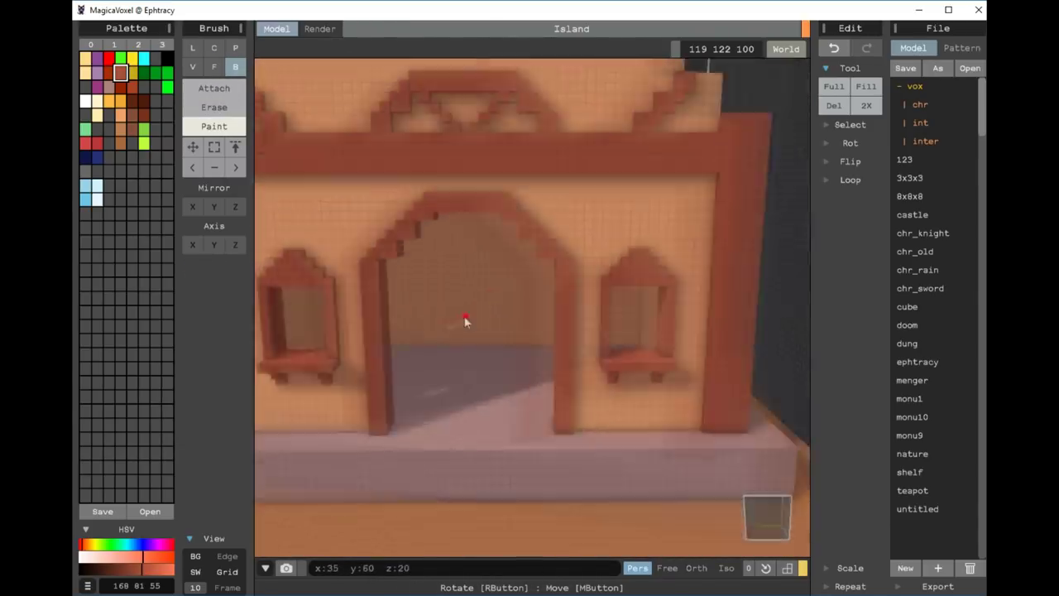
pyautogui.click(87, 198)
pyautogui.moveTo(353, 273); pyautogui.dragTo(379, 248)
# - Switch to Attach with a brown colour at the canopy edge, undoing the last added voxels
pyautogui.moveTo(536, 218); pyautogui.dragTo(379, 154, button='right')
pyautogui.press('a')
pyautogui.keyDown('alt'); pyautogui.click(462, 163); pyautogui.keyUp('alt')
pyautogui.moveTo(462, 163)
pyautogui.mouseDown(button='right')
pyautogui.moveTo(350, 185)
pyautogui.moveTo(516, 166)
pyautogui.moveTo(525, 182)
pyautogui.moveTo(395, 163)
pyautogui.moveTo(473, 284)
pyautogui.moveTo(543, 176)
pyautogui.mouseUp(button='right')
pyautogui.moveTo(684, 230)
pyautogui.mouseDown(button='right')
pyautogui.moveTo(444, 204)
pyautogui.moveTo(541, 218)
pyautogui.moveTo(584, 198)
pyautogui.moveTo(422, 207)
pyautogui.moveTo(567, 166)
pyautogui.moveTo(509, 190)
pyautogui.moveTo(501, 221)
pyautogui.moveTo(456, 230)
pyautogui.moveTo(579, 214)
pyautogui.moveTo(597, 225)
pyautogui.moveTo(543, 219)
pyautogui.moveTo(513, 289)
pyautogui.moveTo(528, 379)
pyautogui.moveTo(803, 397)
pyautogui.mouseUp(button='right')
pyautogui.hotkey('ctrl', 'z')
# - Switch to Erase and inspect the doorway arch and the stone base along the side wall
pyautogui.press('e')
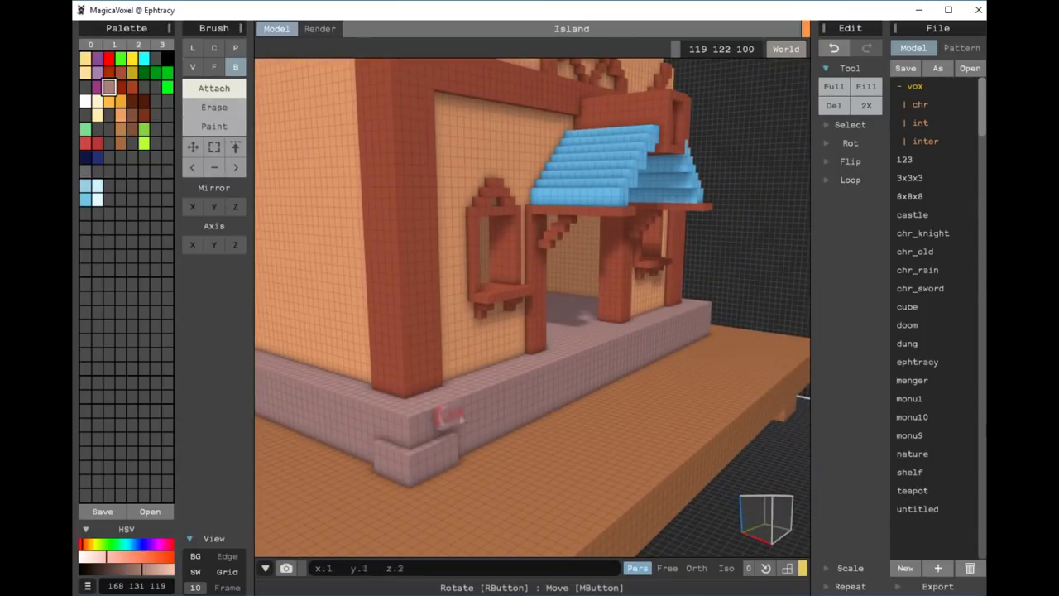
pyautogui.moveTo(489, 424); pyautogui.dragTo(490, 401, button='right')
pyautogui.moveTo(648, 370)
pyautogui.mouseDown(button='right')
pyautogui.moveTo(538, 438)
pyautogui.moveTo(559, 375)
pyautogui.mouseUp(button='right')
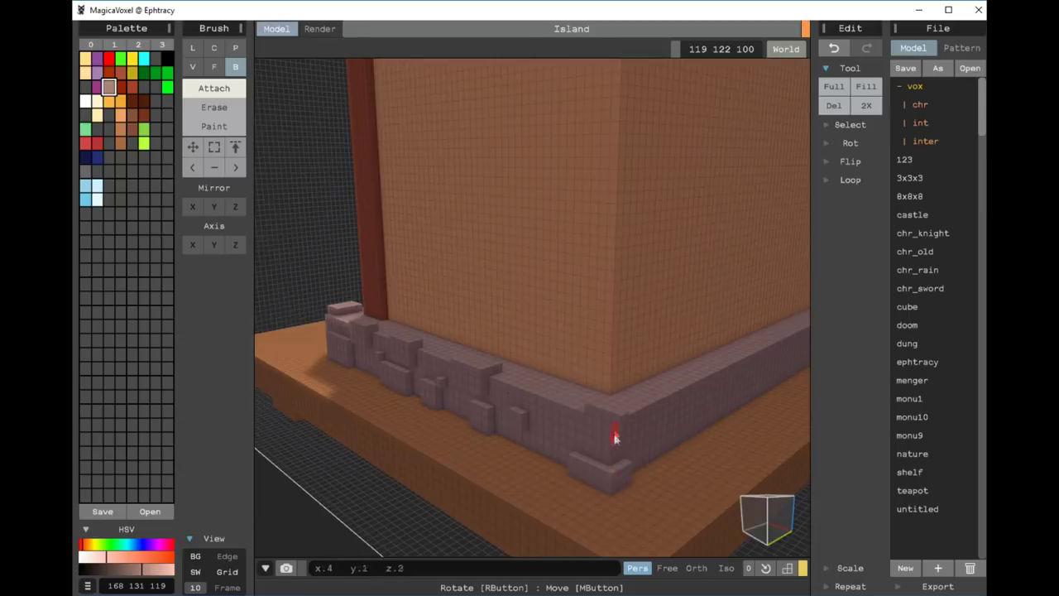
pyautogui.moveTo(551, 435)
pyautogui.mouseDown(button='right')
pyautogui.moveTo(450, 383)
pyautogui.moveTo(392, 406)
pyautogui.moveTo(383, 364)
pyautogui.mouseUp(button='right')
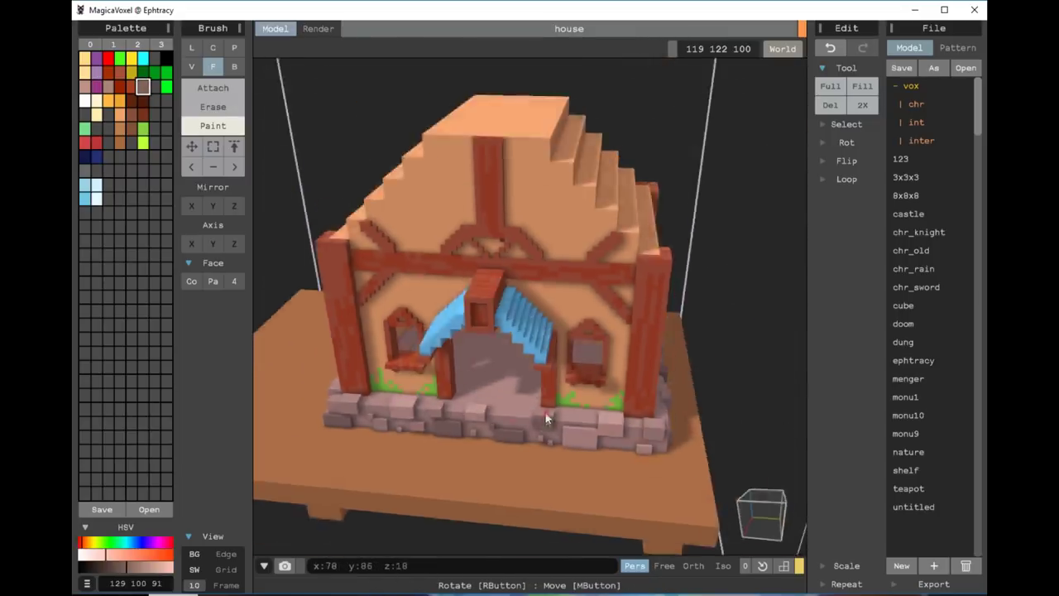
# - Choose dark grey from the palette and switch to recolouring existing voxels
pyautogui.click(86, 213)
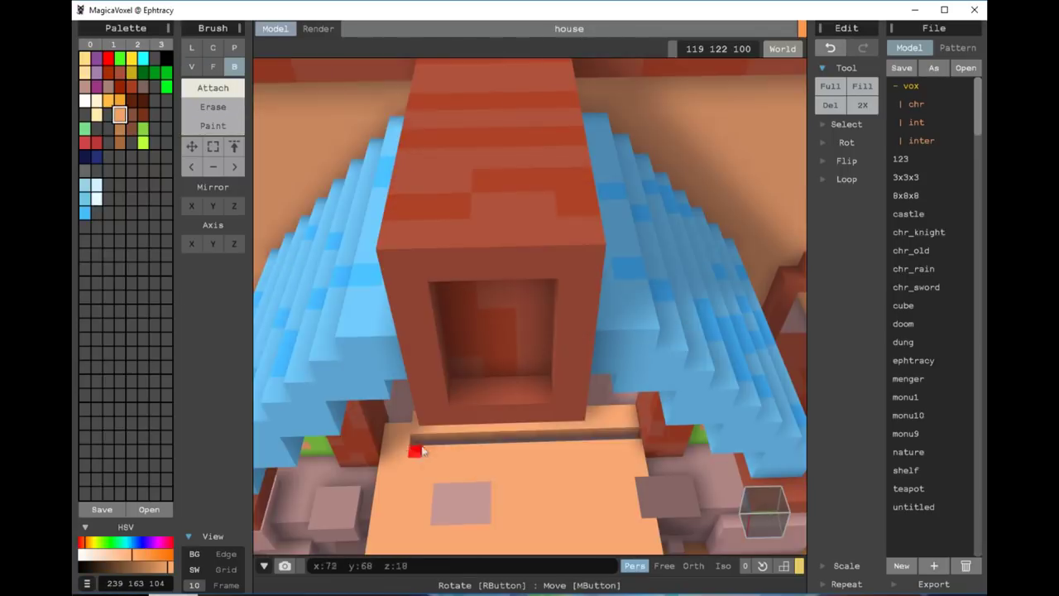
pyautogui.press('r')
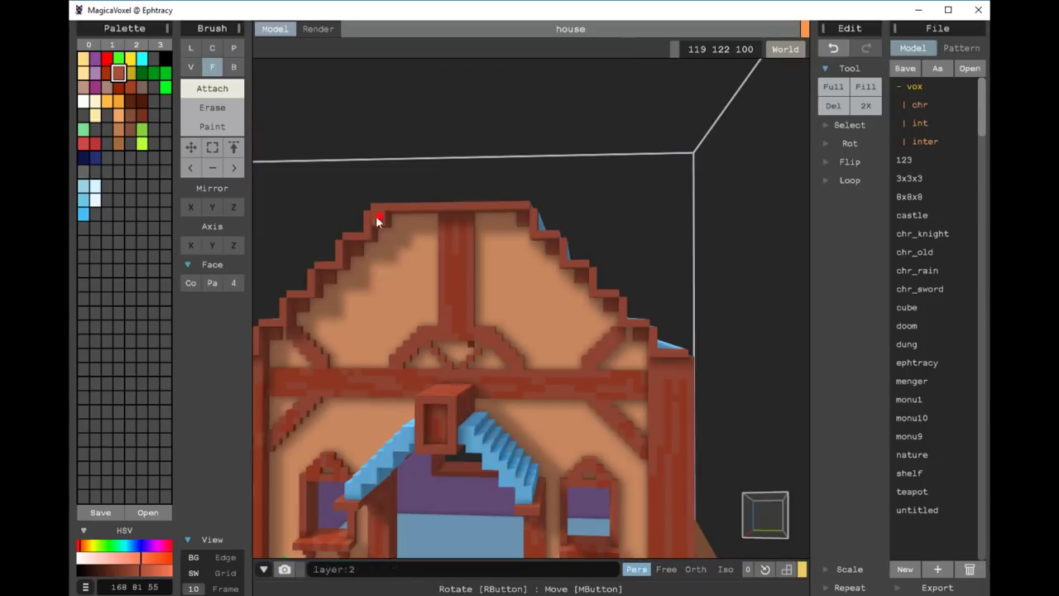
# - Use box-shaped selection to mark the roof-edge voxels along the far gable
pyautogui.moveTo(376, 216); pyautogui.dragTo(534, 321, button='right')
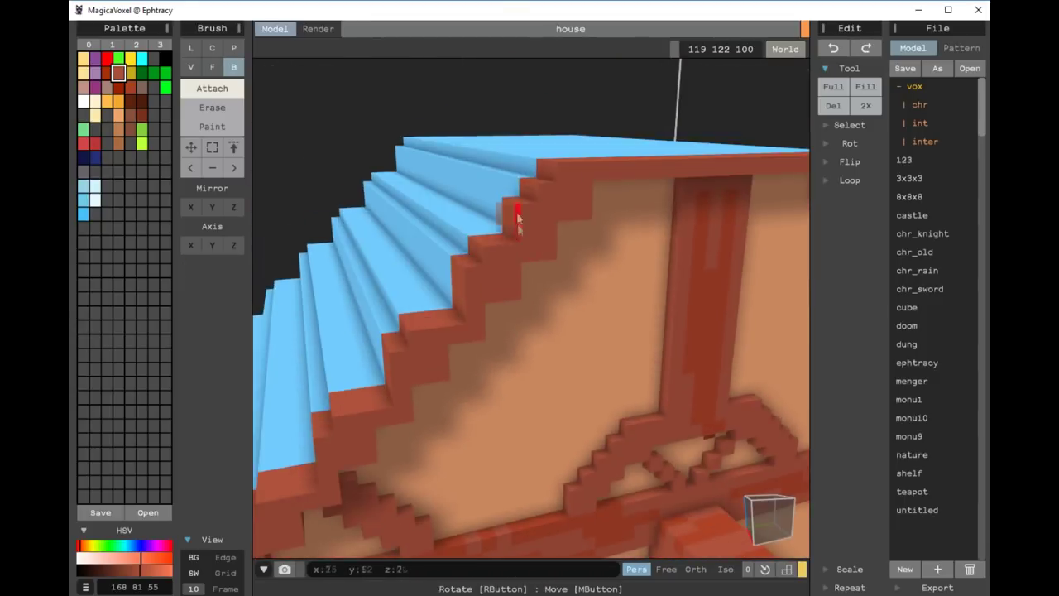
pyautogui.click(518, 219)
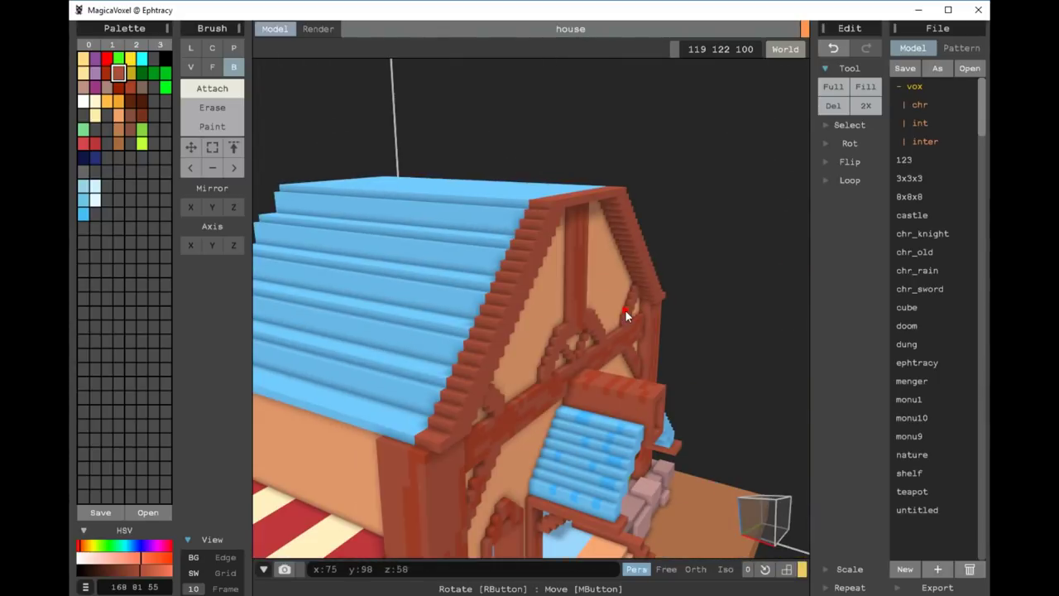
pyautogui.click(202, 210)
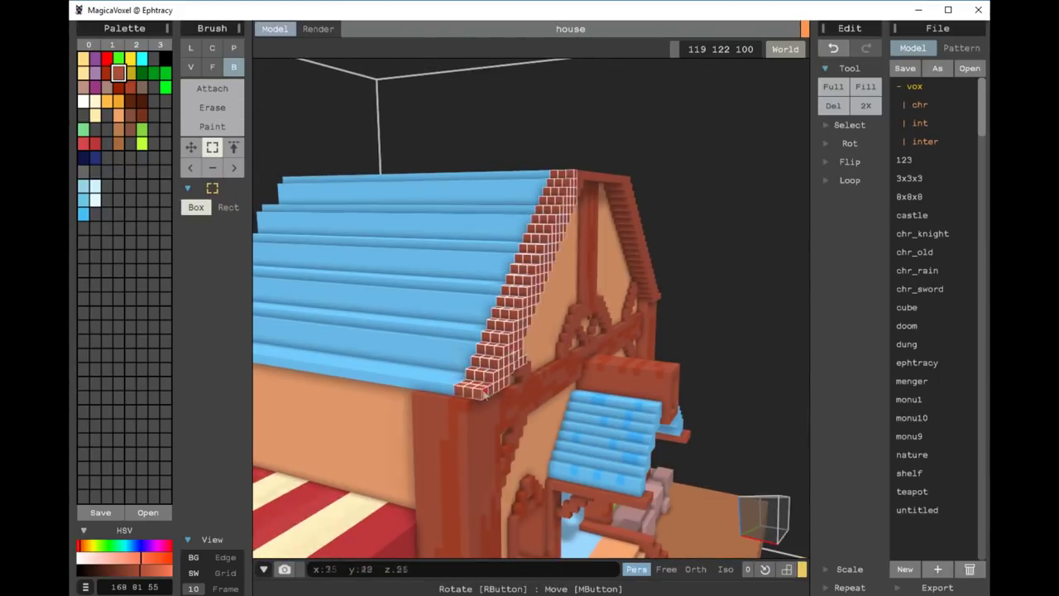
pyautogui.moveTo(485, 394)
pyautogui.mouseDown(button='right')
pyautogui.moveTo(511, 238)
pyautogui.moveTo(590, 278)
pyautogui.moveTo(508, 173)
pyautogui.mouseUp(button='right')
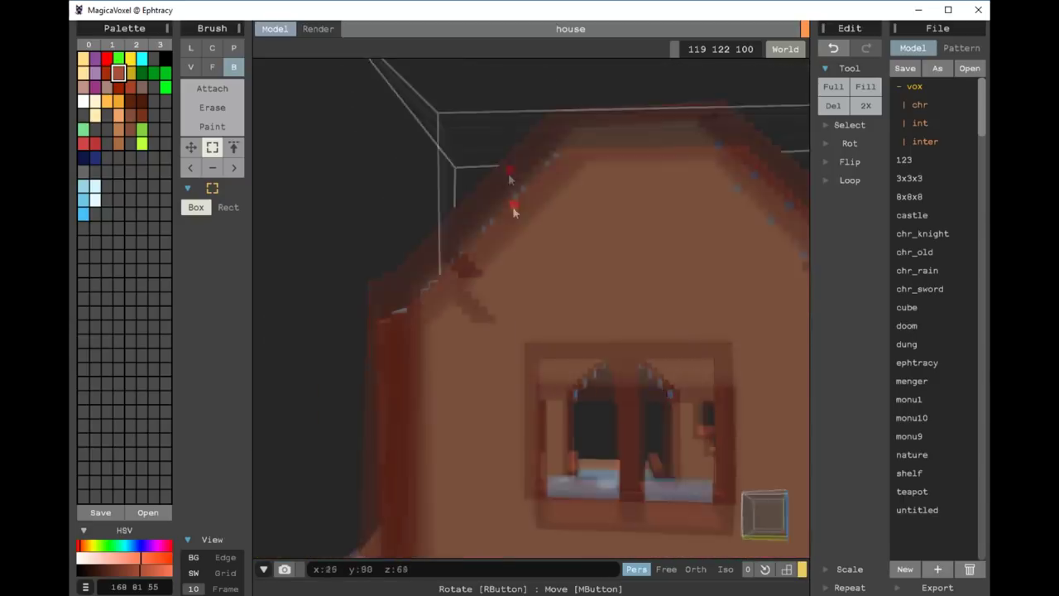
pyautogui.moveTo(448, 302)
pyautogui.mouseDown(button='right')
pyautogui.moveTo(629, 295)
pyautogui.moveTo(657, 319)
pyautogui.moveTo(547, 351)
pyautogui.mouseUp(button='right')
pyautogui.click(656, 323)
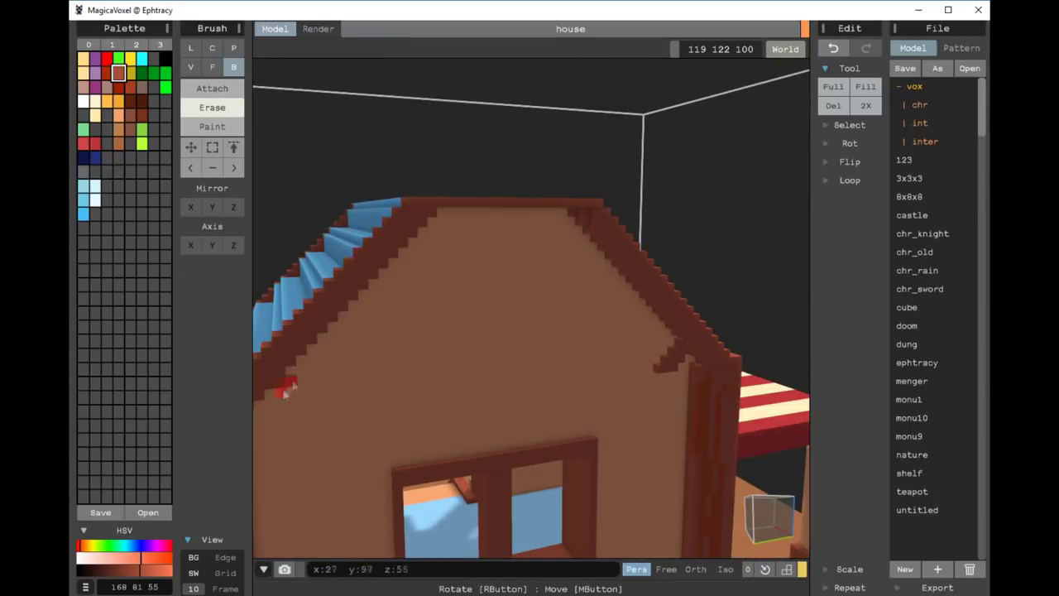
# - Undo the last two roof changes, then view the roof and striped awning from above
pyautogui.moveTo(687, 358)
pyautogui.mouseDown(button='right')
pyautogui.moveTo(617, 386)
pyautogui.moveTo(614, 84)
pyautogui.moveTo(558, 182)
pyautogui.mouseUp(button='right')
pyautogui.hotkey('ctrl', 'z')
pyautogui.moveTo(606, 295)
pyautogui.mouseDown(button='right')
pyautogui.moveTo(665, 232)
pyautogui.moveTo(611, 167)
pyautogui.moveTo(683, 177)
pyautogui.moveTo(461, 243)
pyautogui.moveTo(544, 224)
pyautogui.moveTo(491, 284)
pyautogui.moveTo(590, 329)
pyautogui.mouseUp(button='right')
pyautogui.hotkey('ctrl', 'z')
pyautogui.scroll(-5, 590, 329)
pyautogui.moveTo(527, 398); pyautogui.dragTo(361, 374, button='right')
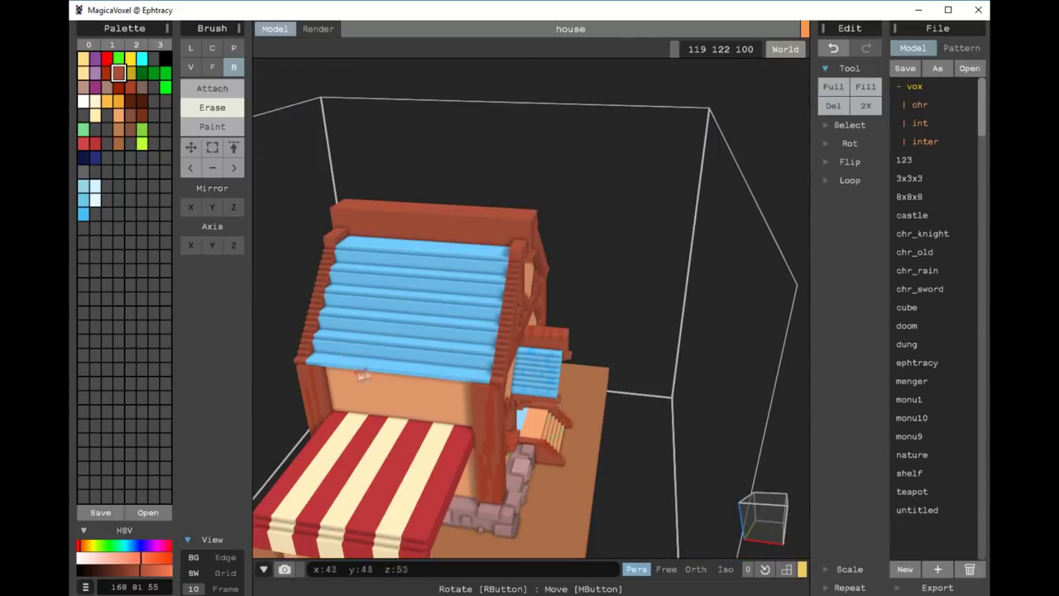
# - Dismiss the save prompt and bring the house into a three-quarter view
pyautogui.press('Escape')
pyautogui.moveTo(530, 347)
pyautogui.mouseDown(button='right')
pyautogui.moveTo(592, 324)
pyautogui.moveTo(579, 327)
pyautogui.moveTo(665, 244)
pyautogui.mouseUp(button='right')
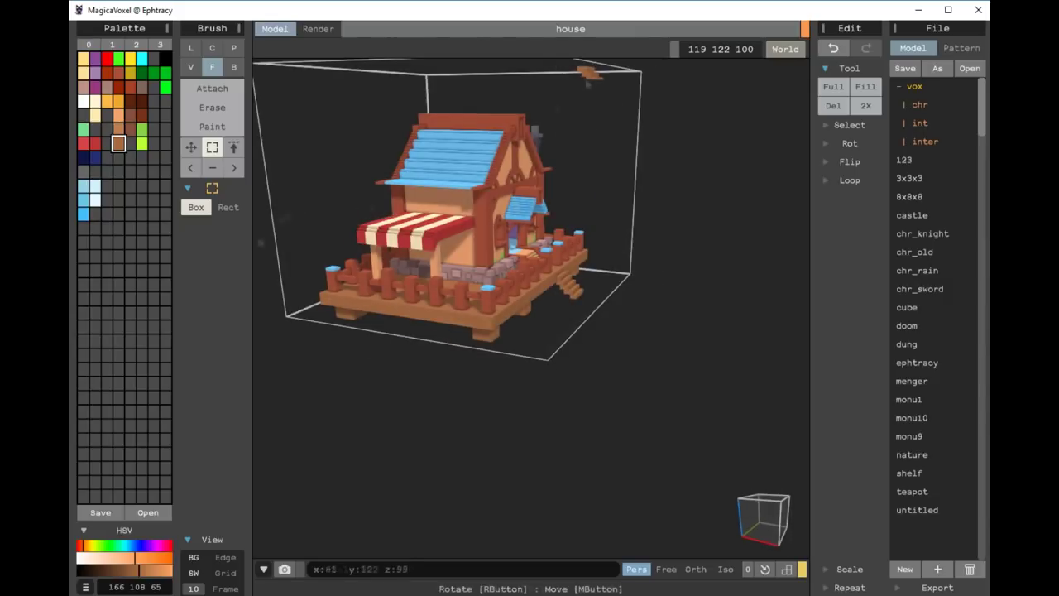
pyautogui.scroll(5, 502, 158)
pyautogui.scroll(5, 543, 254)
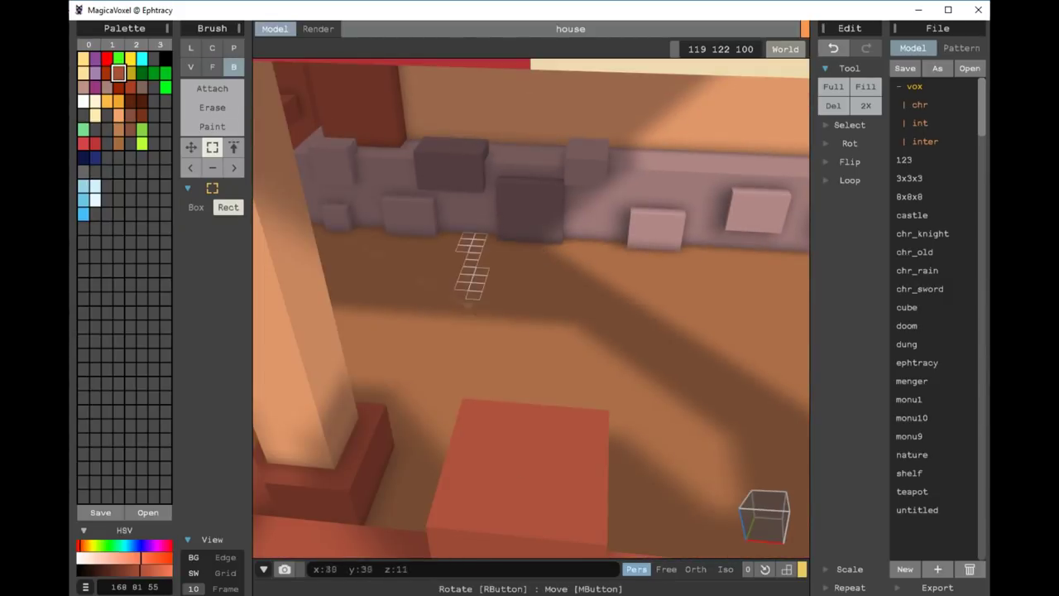